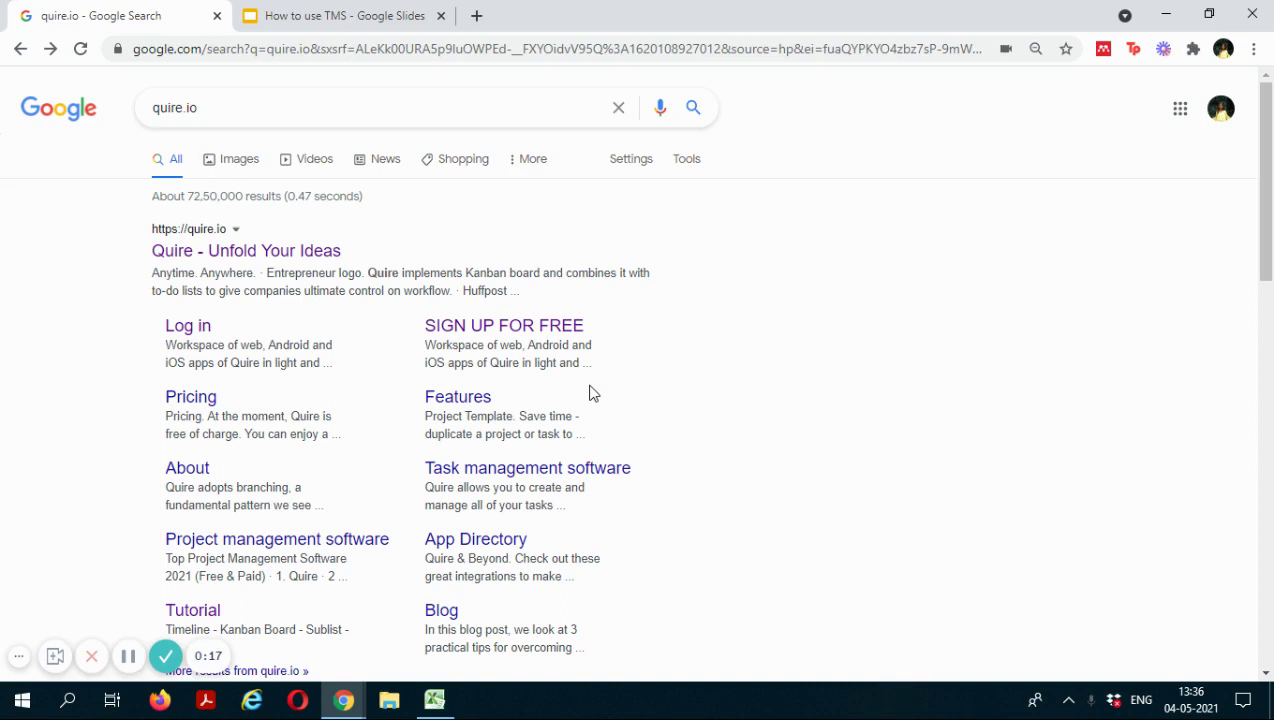
Open the Quire website from the search results and sign in with the Google account.
{"action": "left_click", "coordinate": [210, 258]}
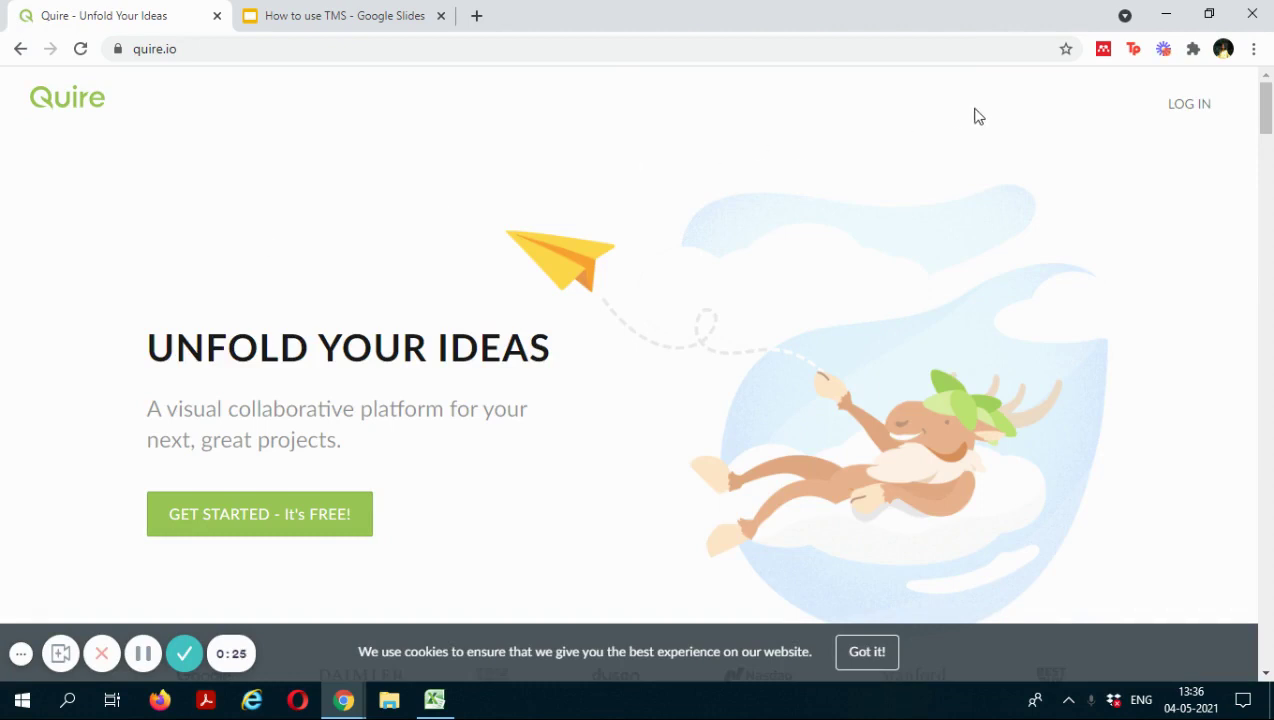
{"action": "left_click", "coordinate": [1037, 49]}
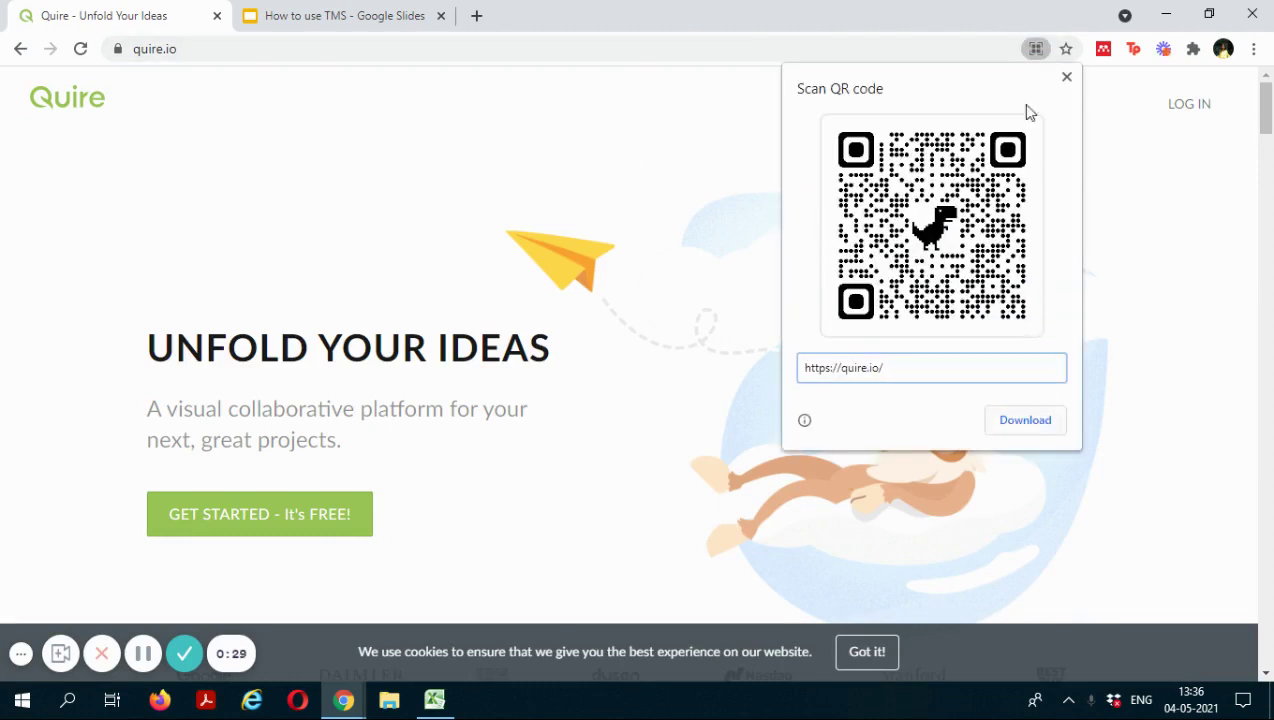
{"action": "left_click", "coordinate": [1066, 79]}
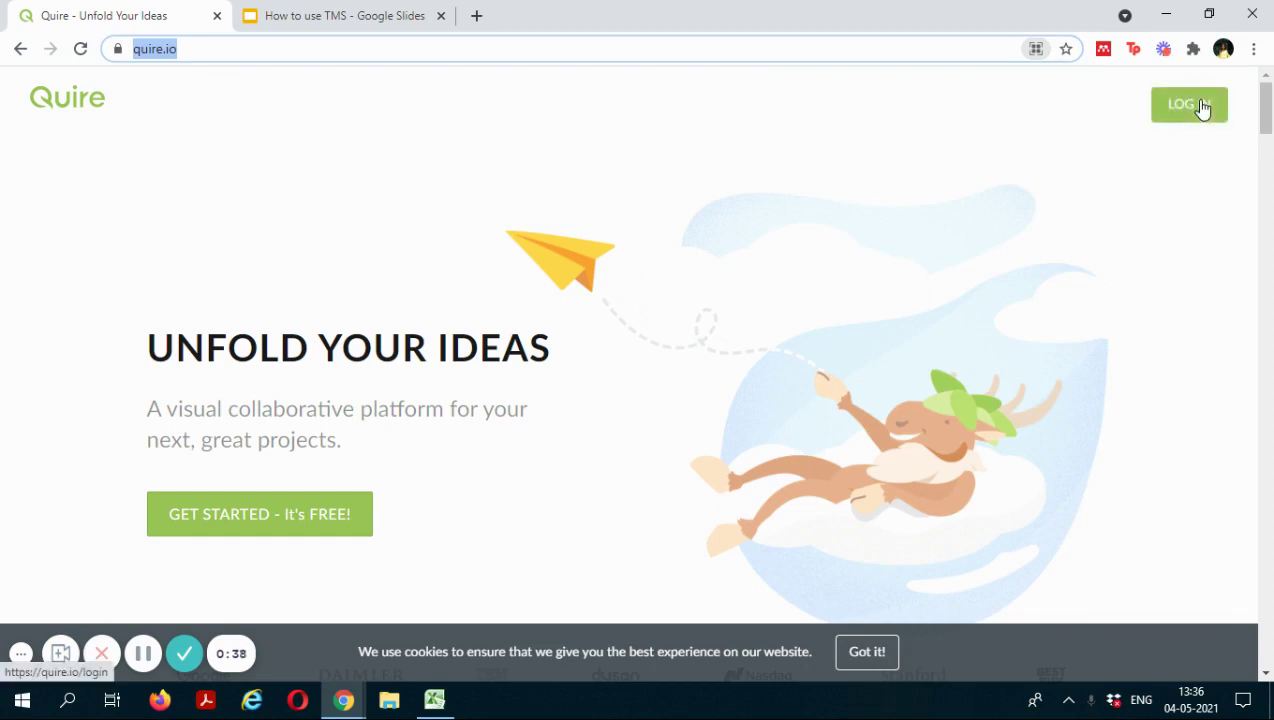
{"action": "left_click", "coordinate": [334, 512]}
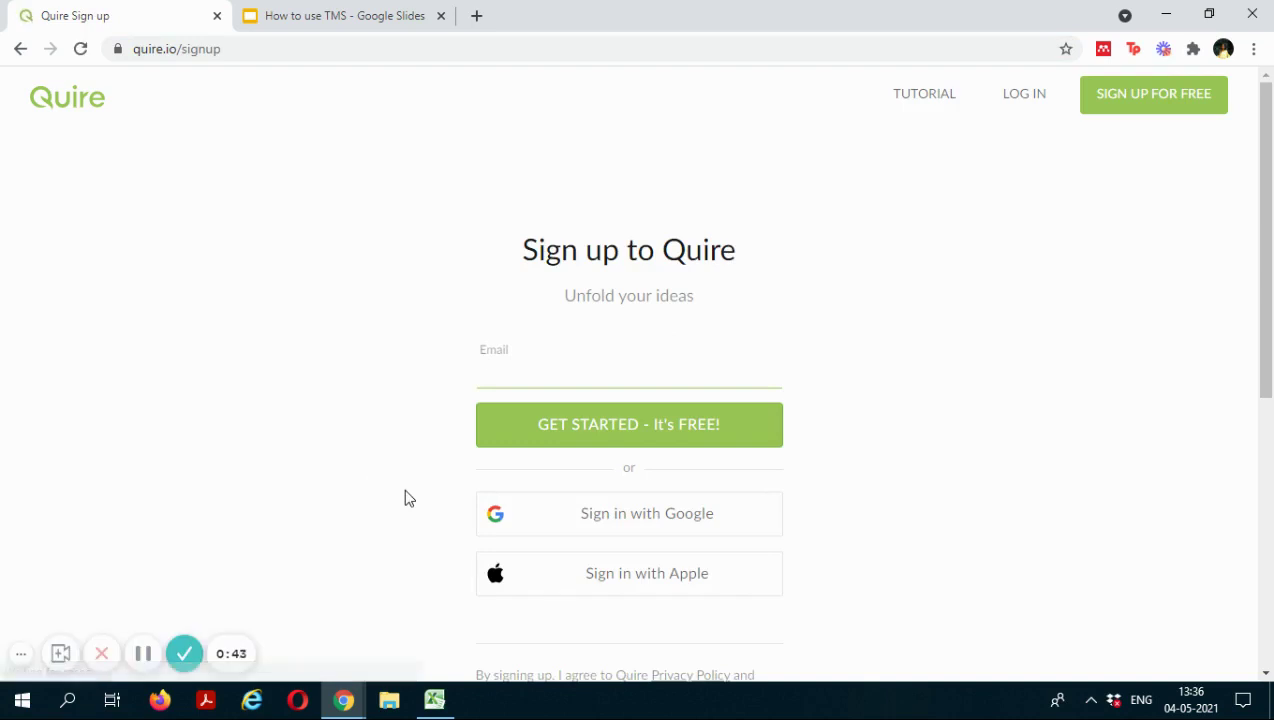
{"action": "left_click", "coordinate": [601, 513]}
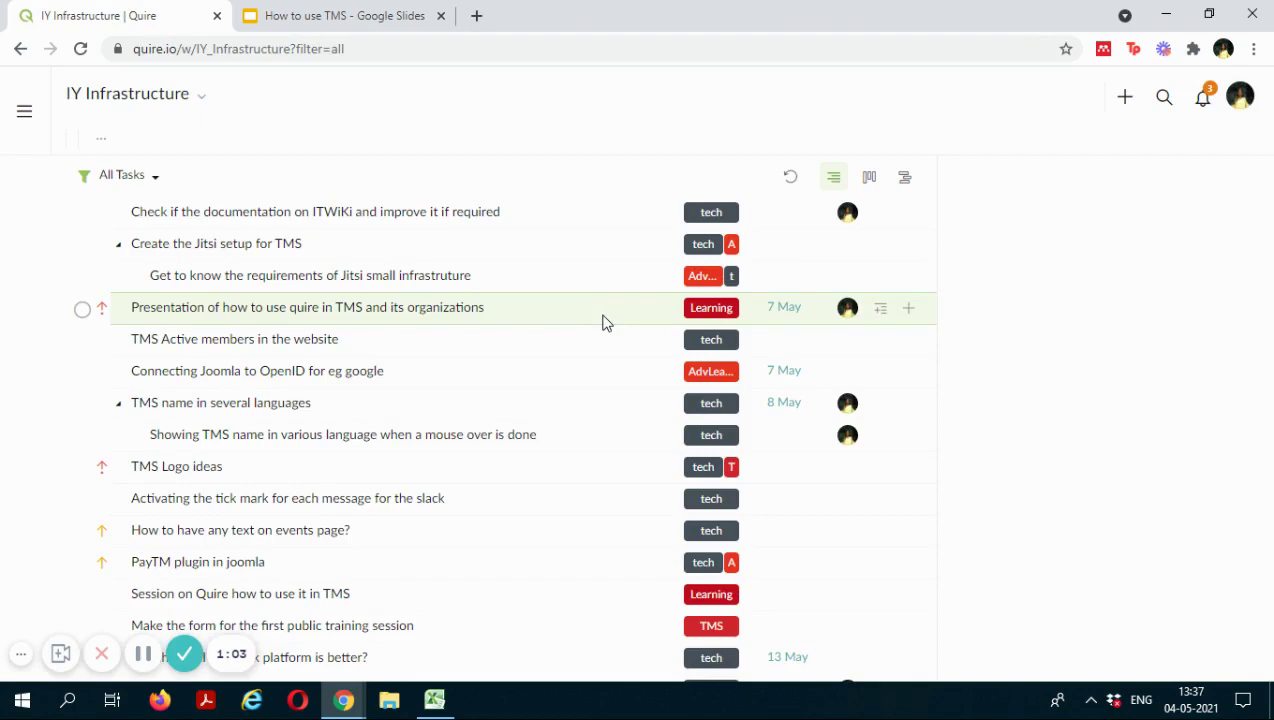
Open the details of the task about presenting Quire in TMS, and the overview of the TMS-Level 0 and Level 1 organization from the workspace.
{"action": "left_click", "coordinate": [603, 322]}
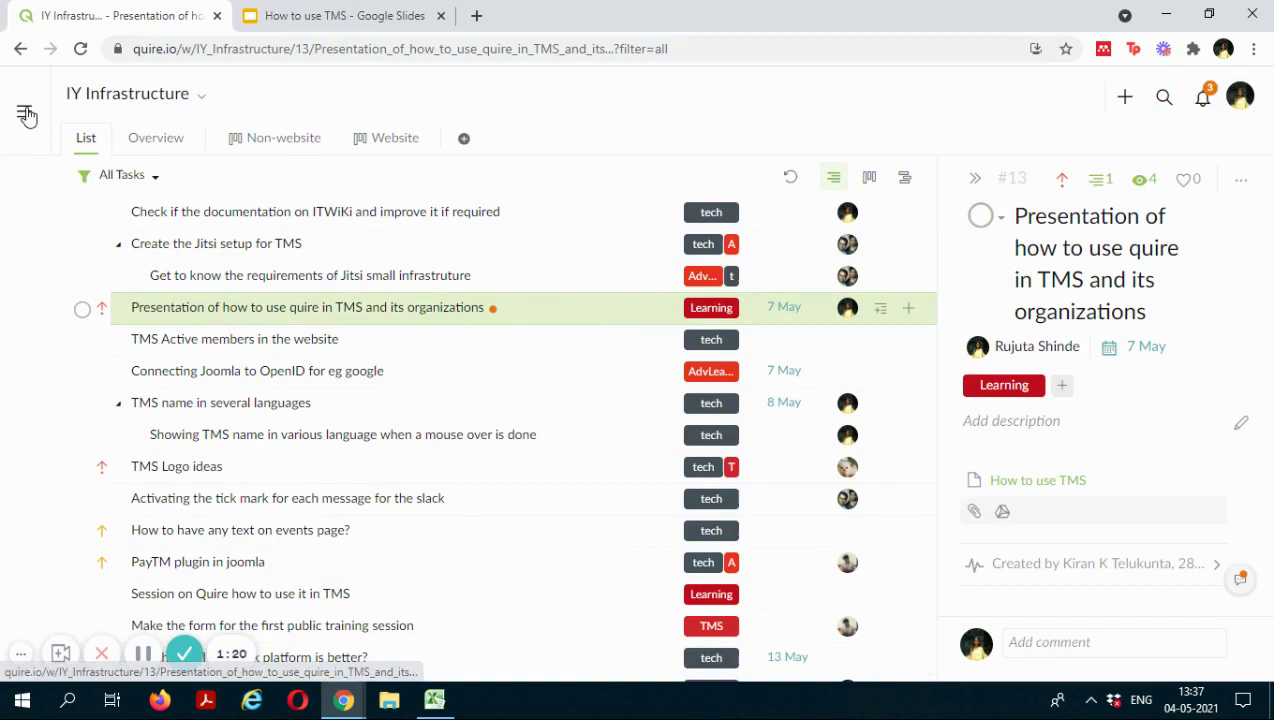
{"action": "left_click", "coordinate": [26, 114]}
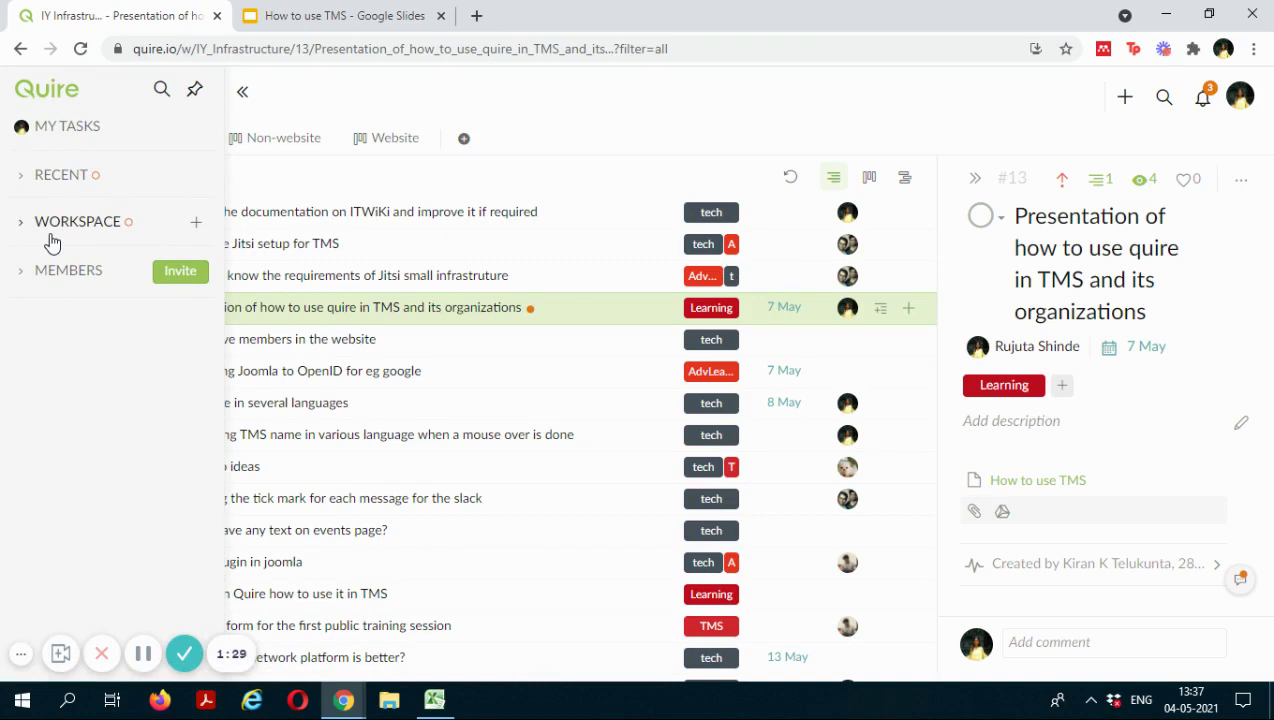
{"action": "left_click", "coordinate": [21, 225]}
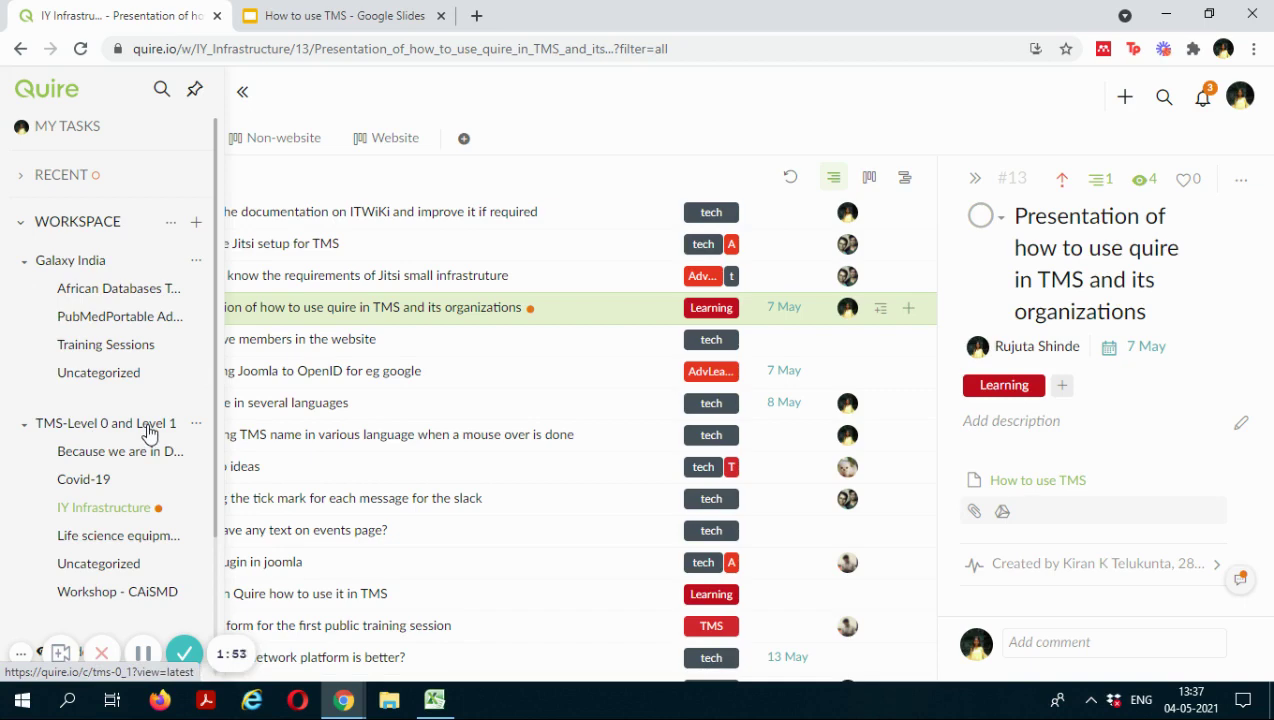
{"action": "left_click", "coordinate": [148, 432]}
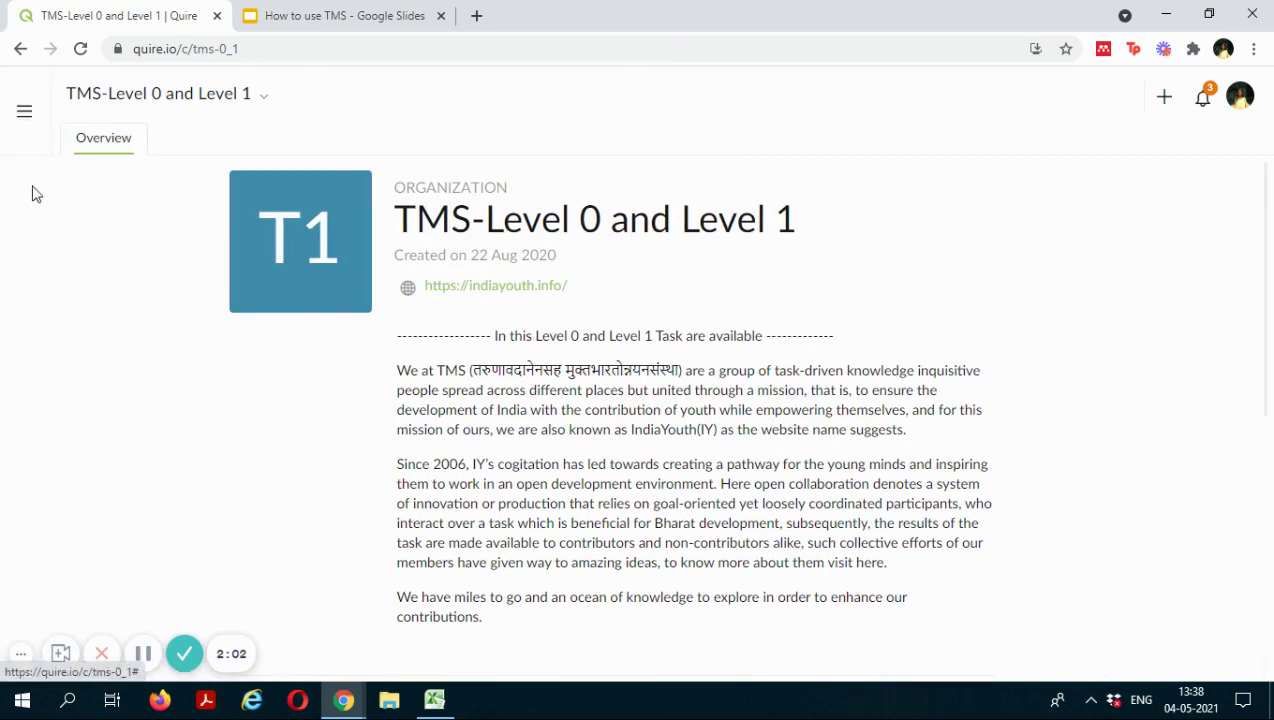
Open the IY Infrastructure project, view its overview and return to its task list.
{"action": "mouse_move", "coordinate": [24, 111]}
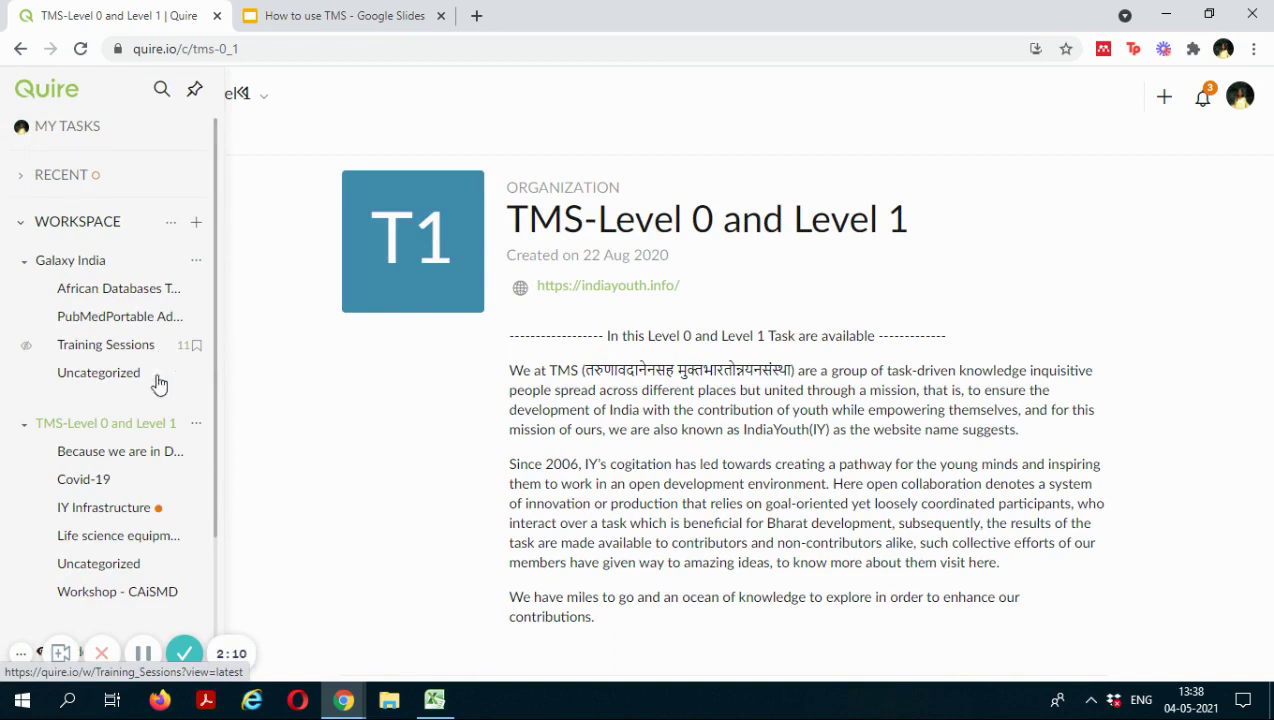
{"action": "mouse_move", "coordinate": [124, 516]}
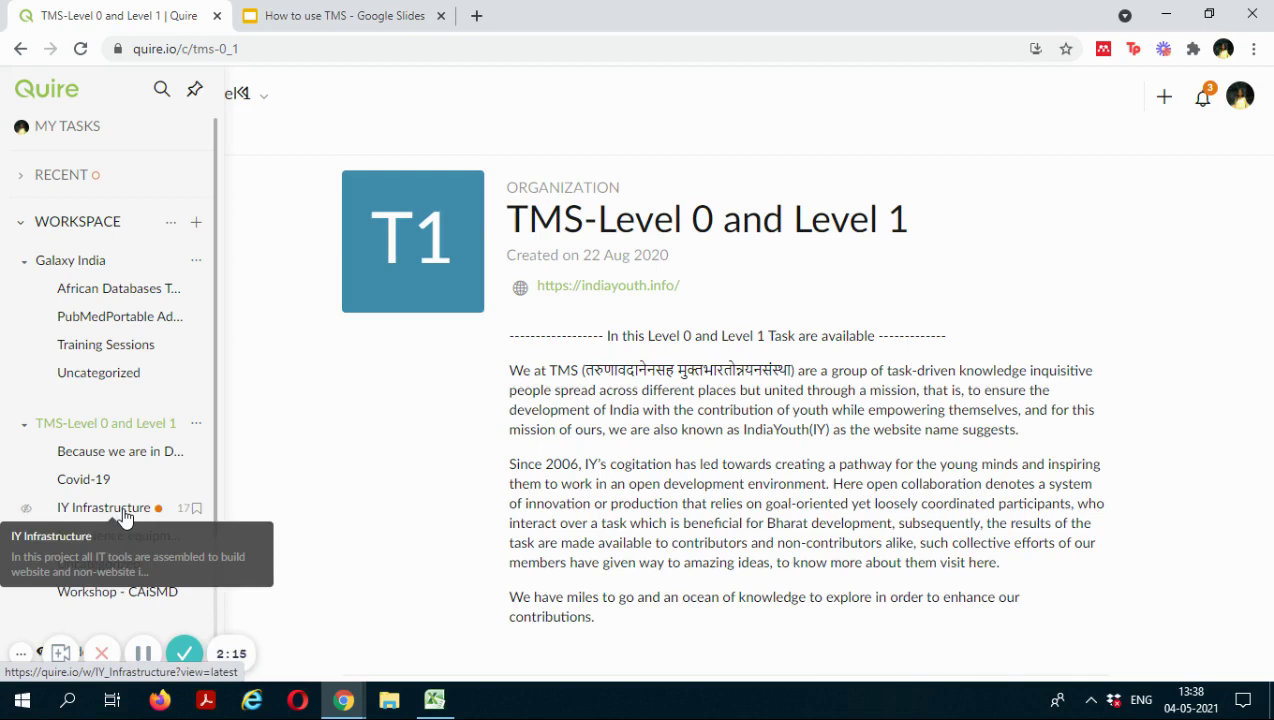
{"action": "left_click", "coordinate": [123, 512]}
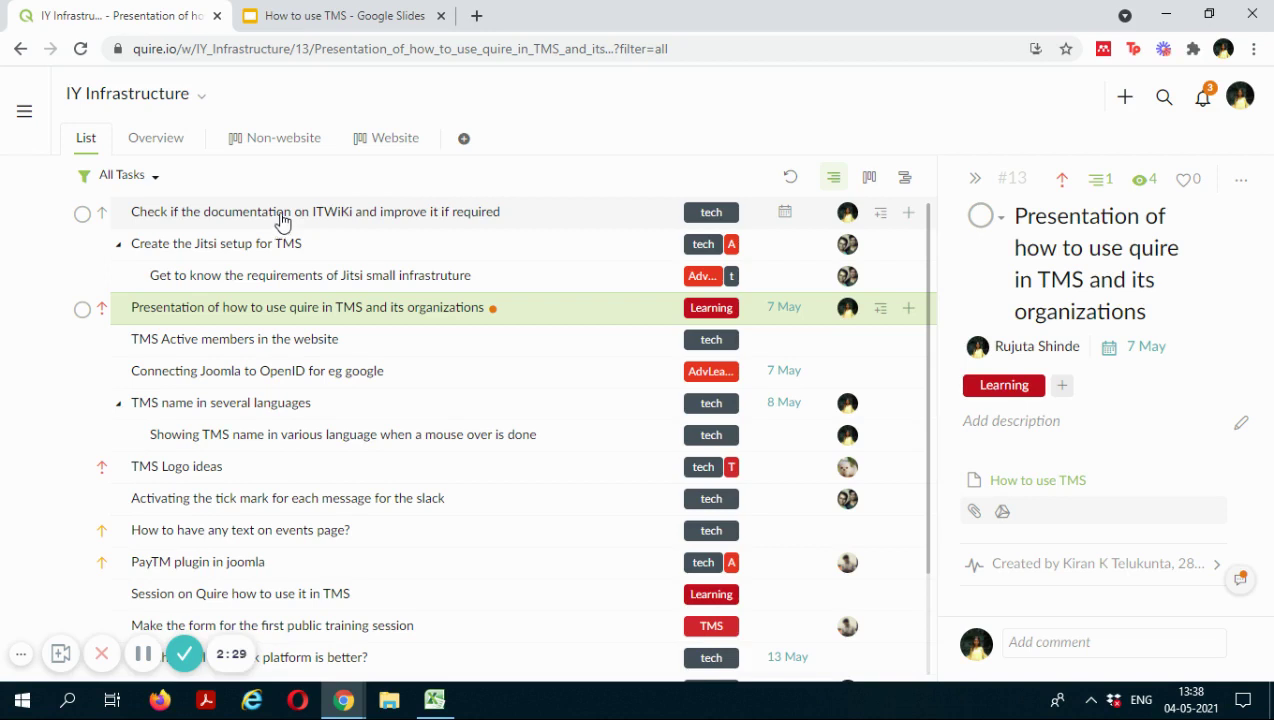
{"action": "left_click", "coordinate": [155, 145]}
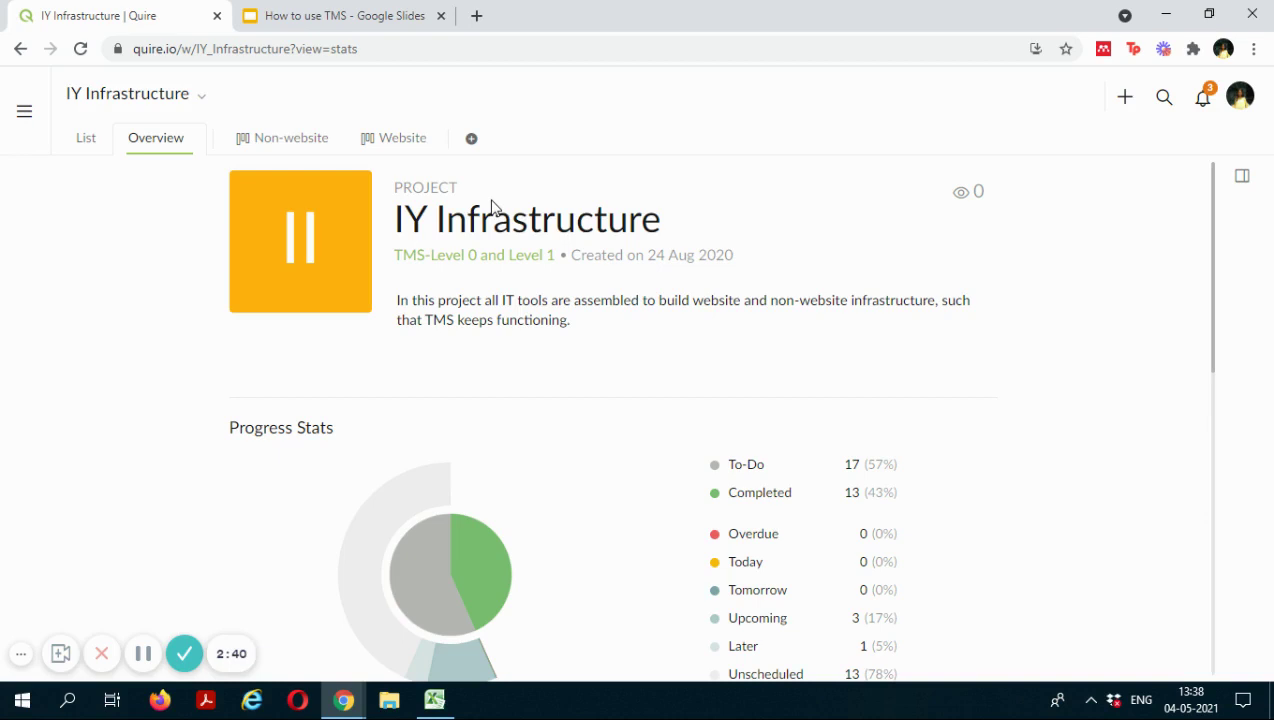
{"action": "left_click", "coordinate": [85, 146]}
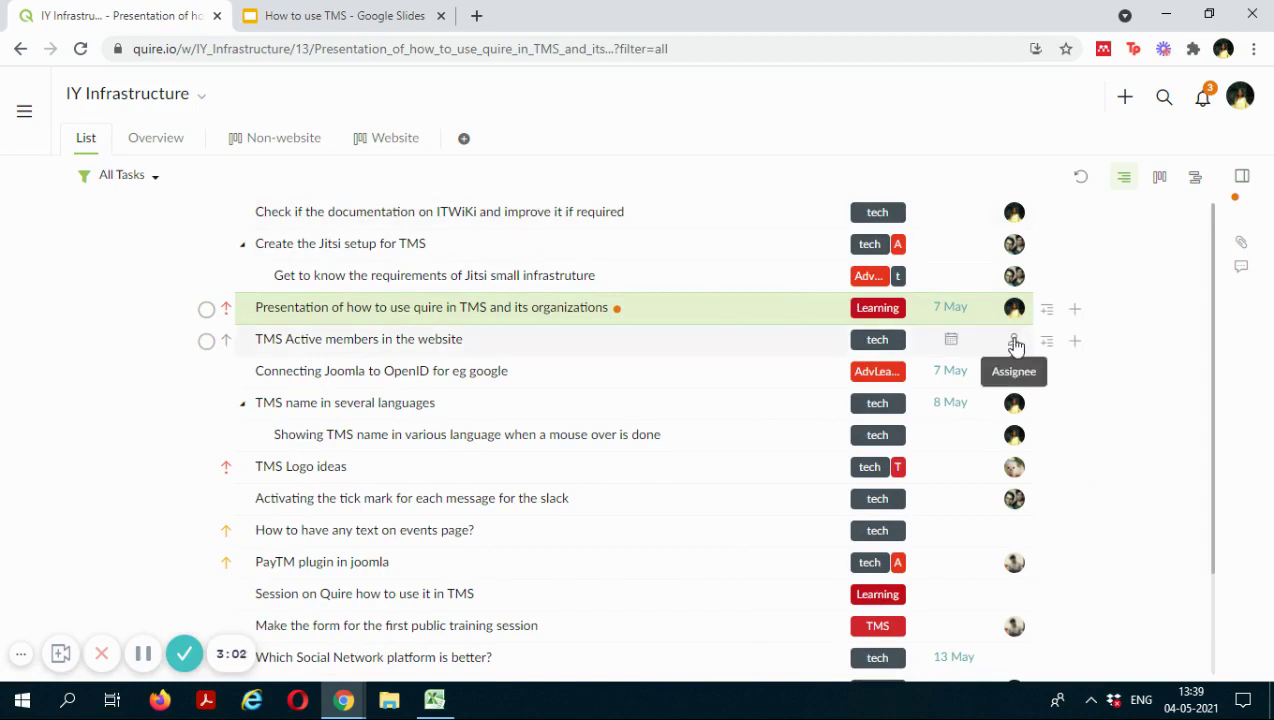
Assign the task "TMS Active members in the website" to yourself and set its due date to 7 May.
{"action": "left_click", "coordinate": [1014, 344]}
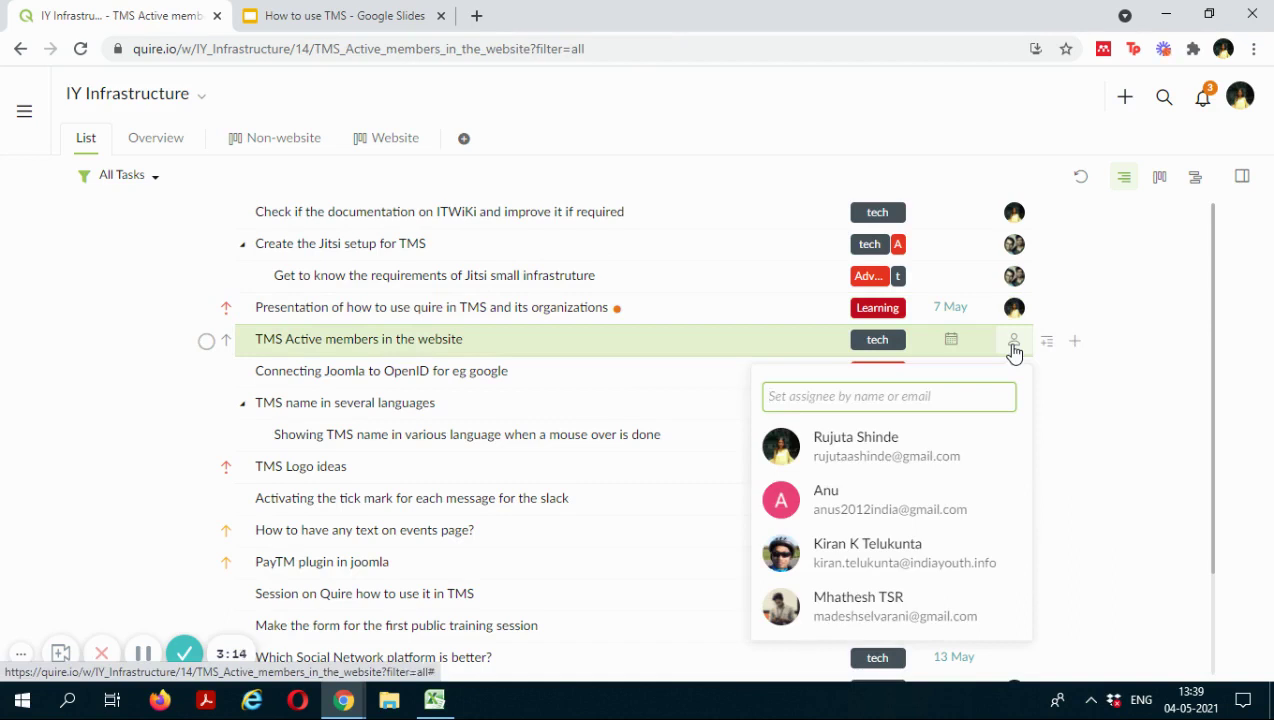
{"action": "type", "text": "r"}
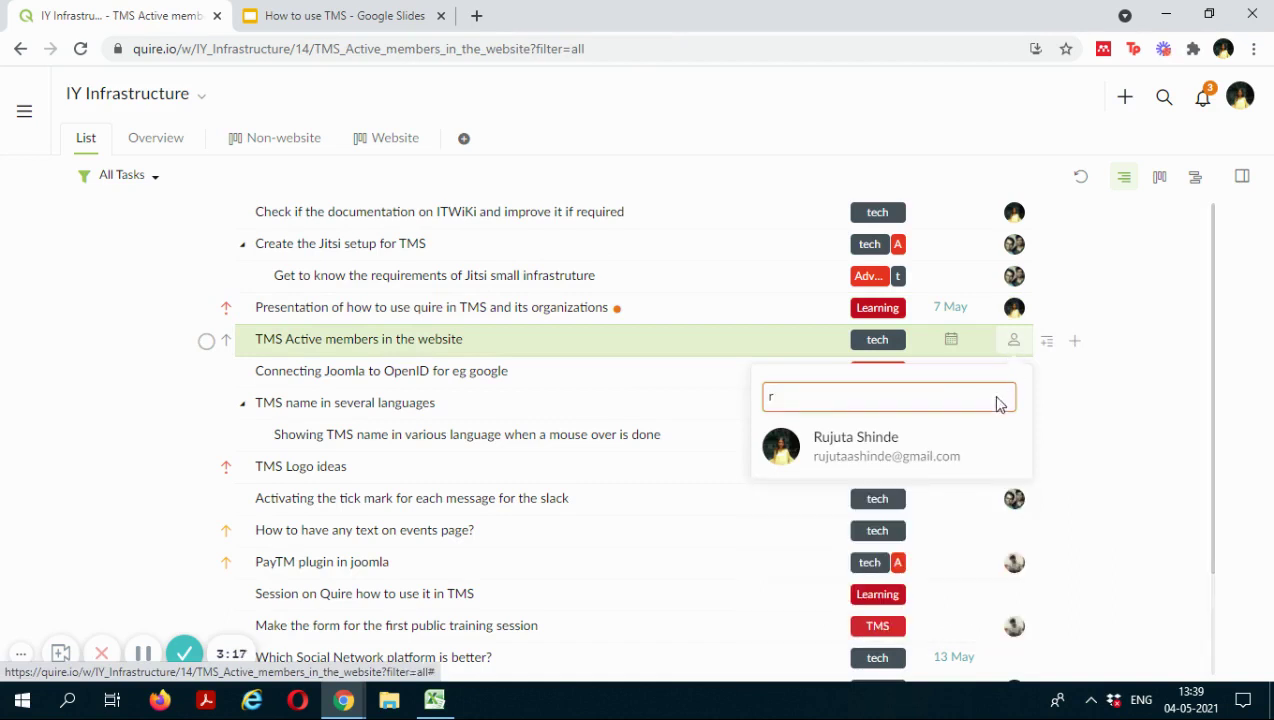
{"action": "left_click", "coordinate": [975, 444]}
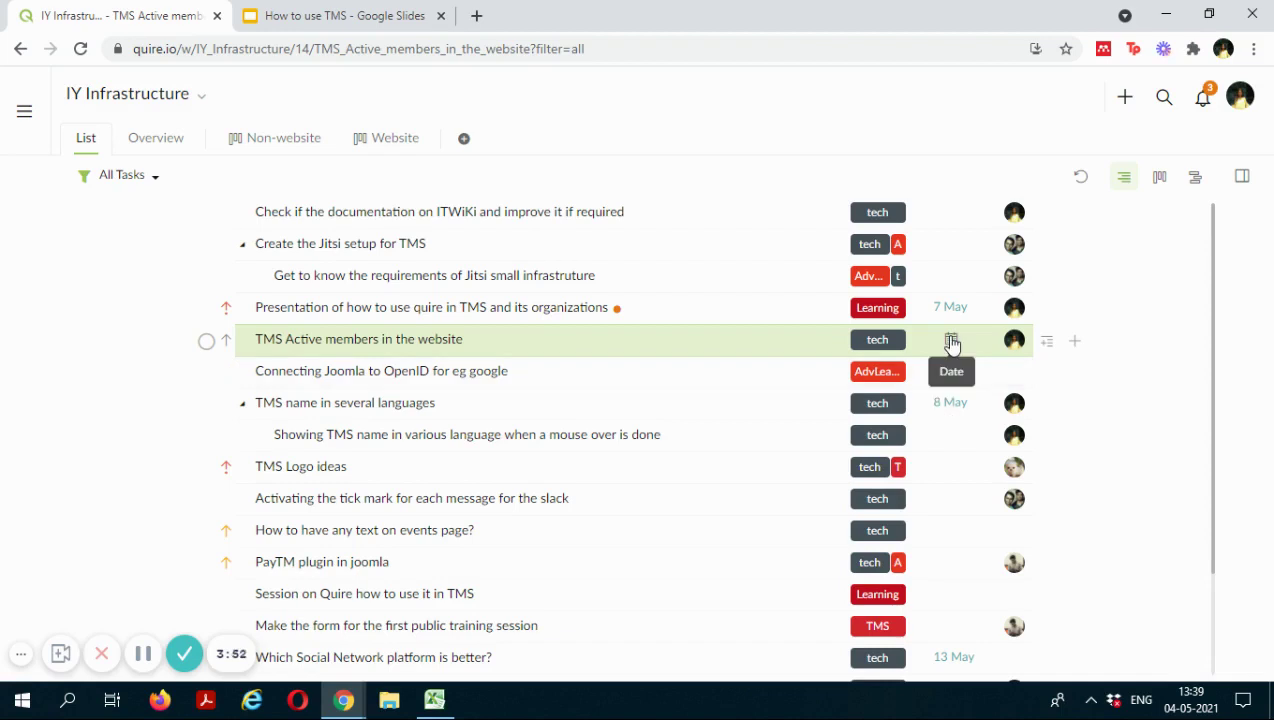
{"action": "left_click", "coordinate": [951, 341]}
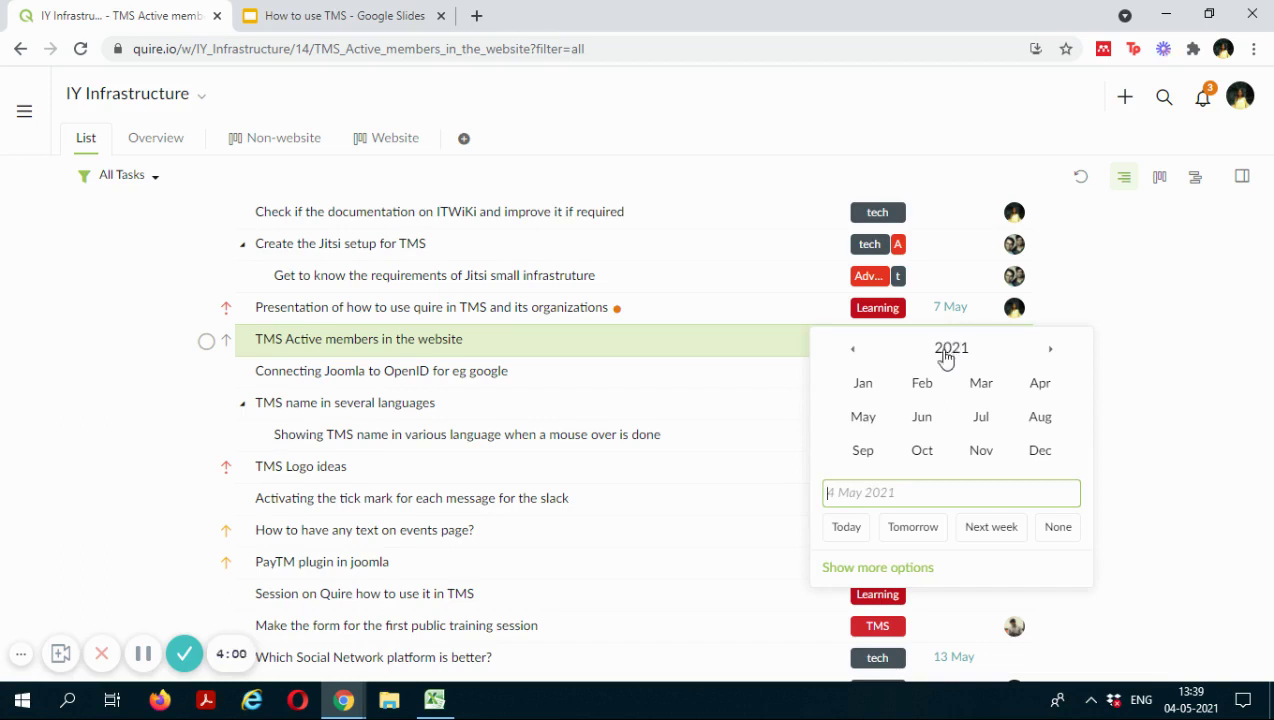
{"action": "left_click", "coordinate": [865, 420]}
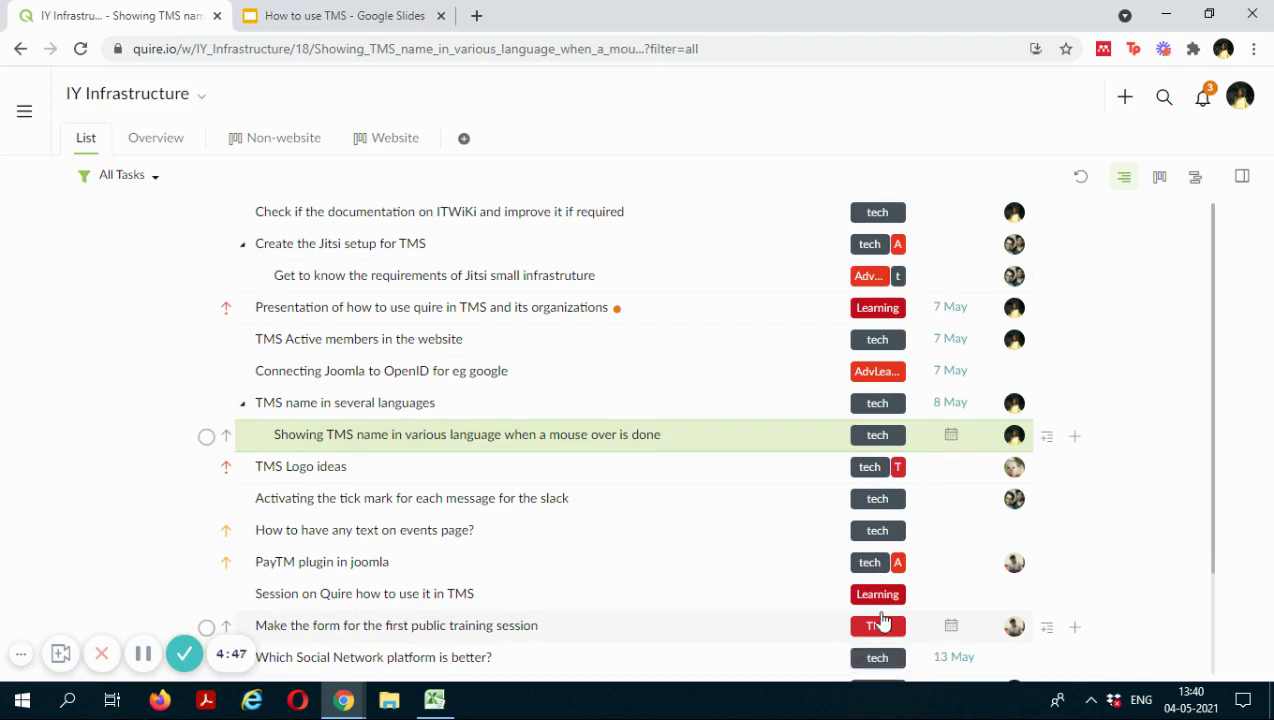
Open and dock the details of the task "Presentation of how to use quire in TMS and its organizations", and review its status and priority options.
{"action": "left_click", "coordinate": [483, 313]}
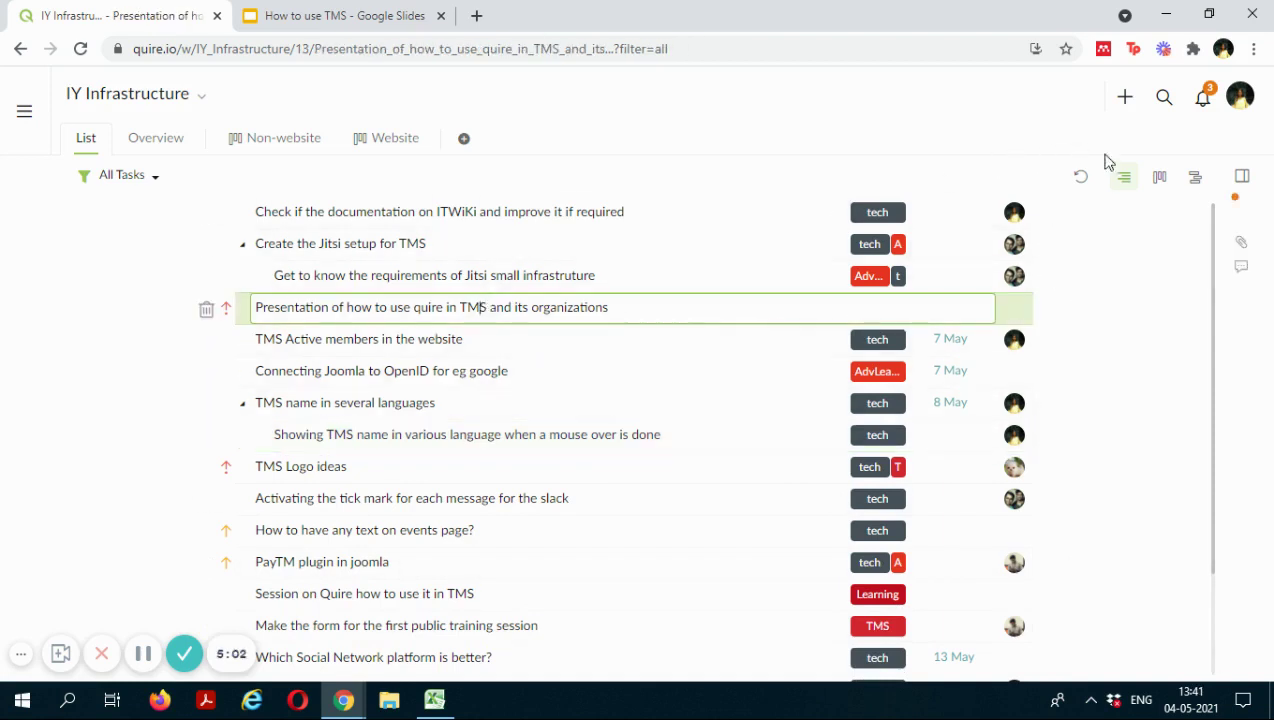
{"action": "key", "text": "Escape"}
{"action": "left_click", "coordinate": [1247, 178]}
{"action": "left_click", "coordinate": [1247, 178]}
{"action": "left_click", "coordinate": [1247, 178]}
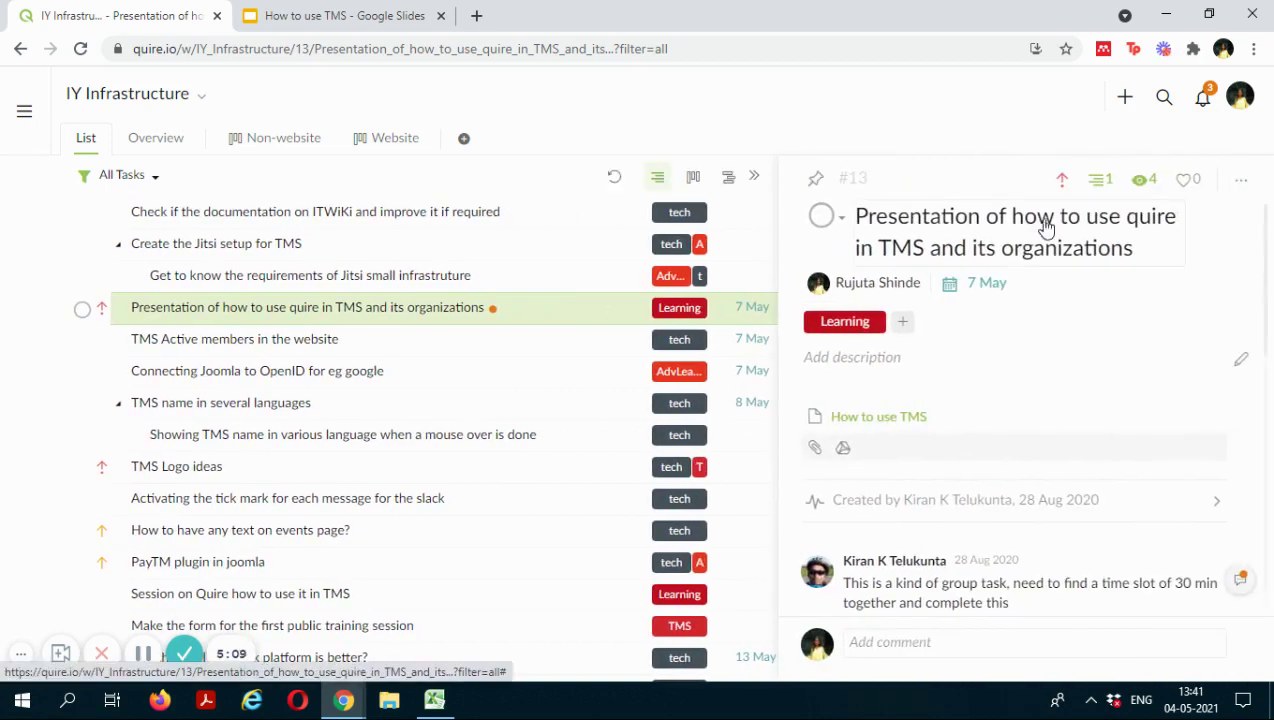
{"action": "left_click", "coordinate": [817, 181]}
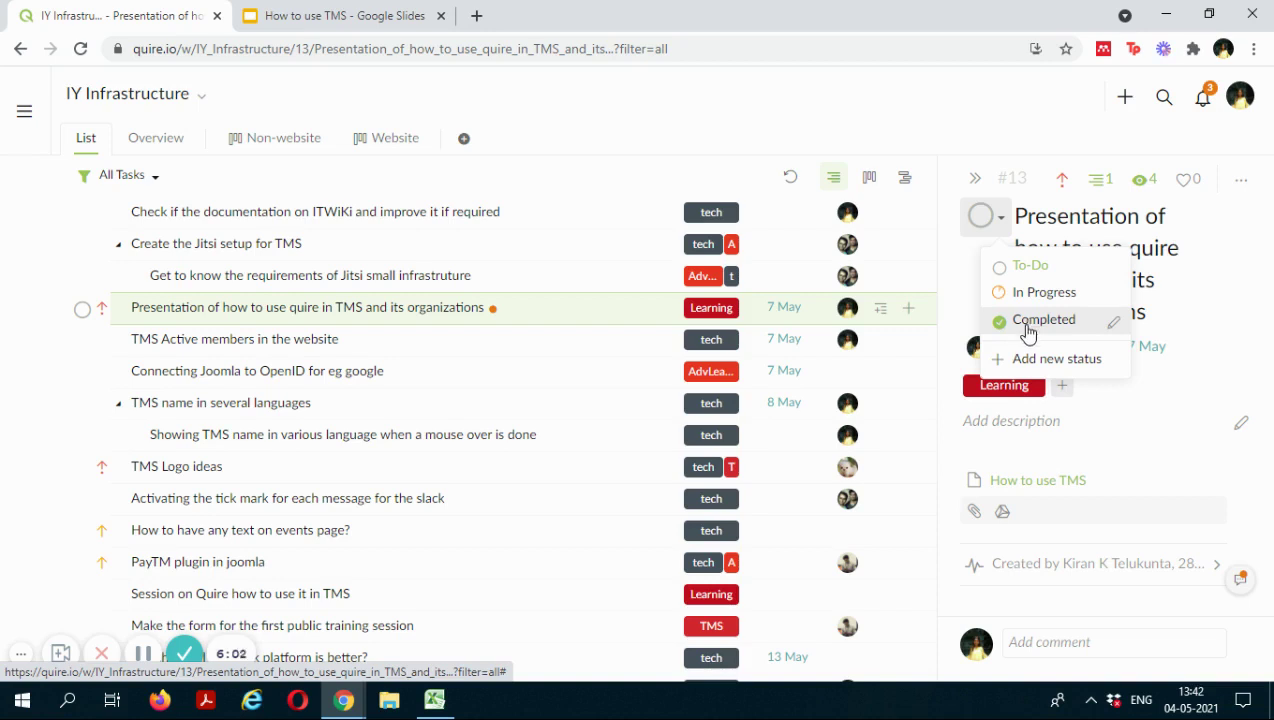
{"action": "left_click", "coordinate": [1063, 189]}
{"action": "left_click", "coordinate": [1063, 189]}
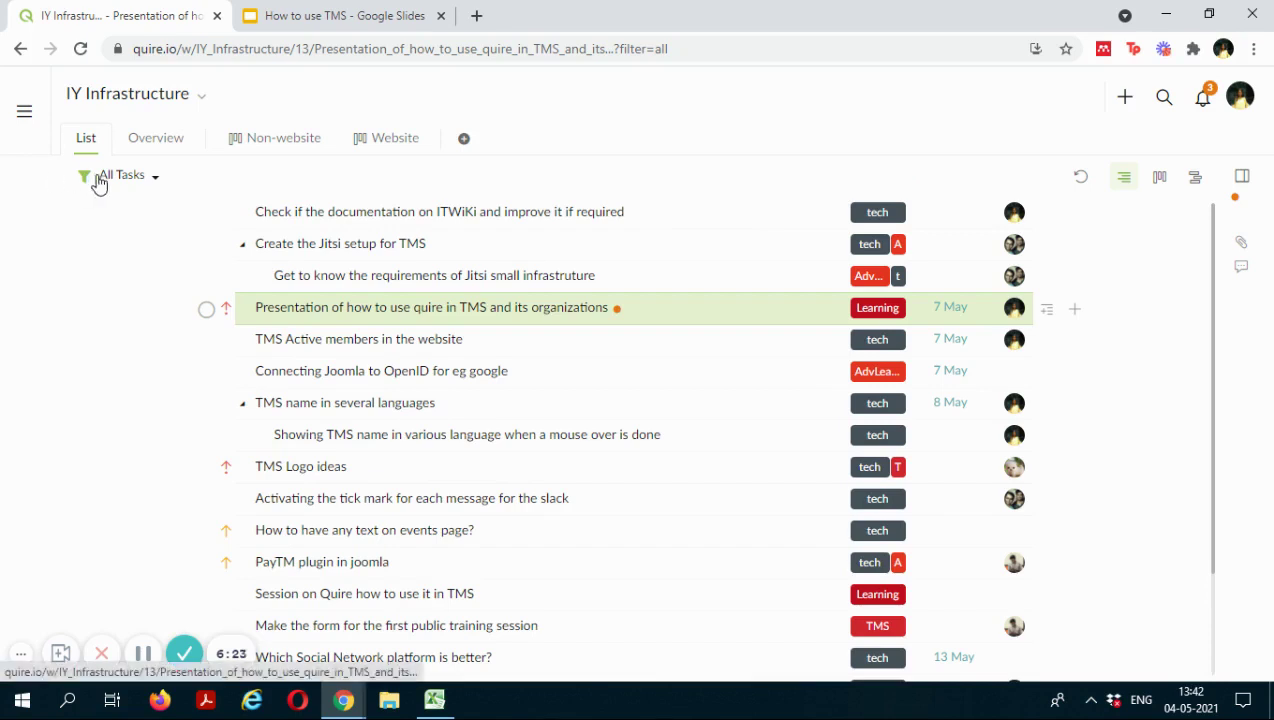
Filter the IY Infrastructure task list to My Tasks.
{"action": "left_click", "coordinate": [148, 179]}
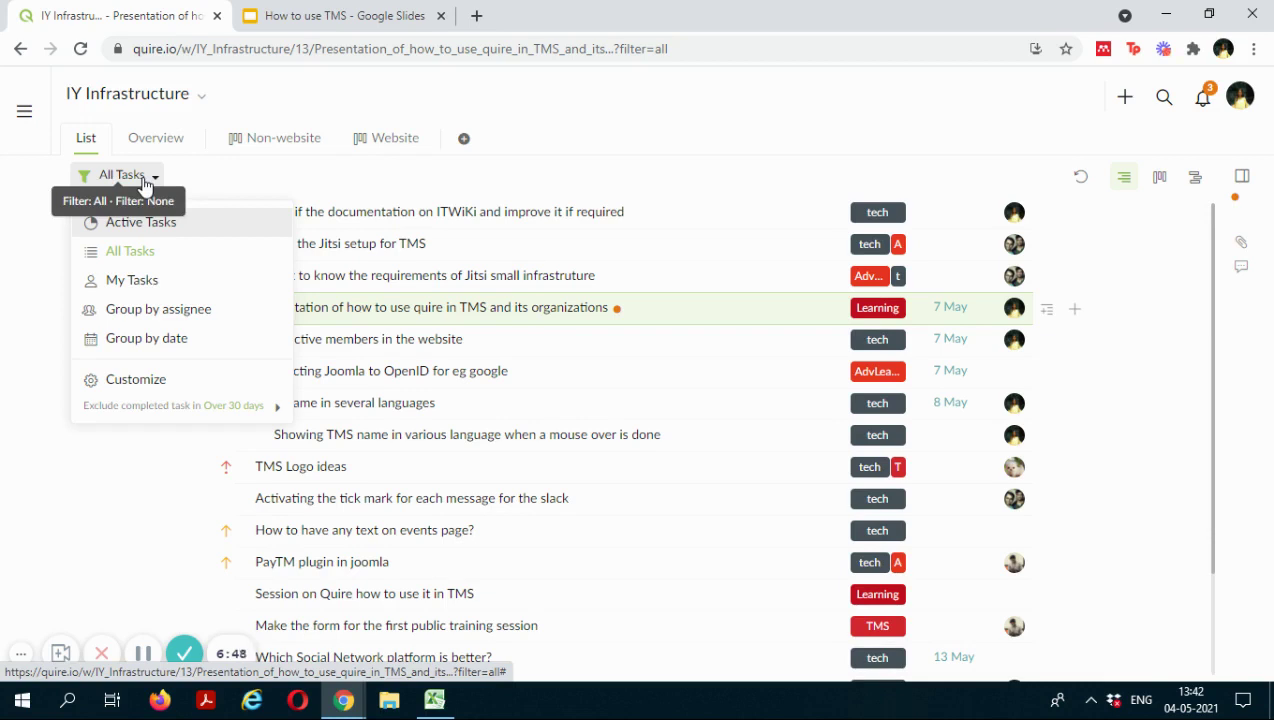
{"action": "left_click", "coordinate": [140, 279]}
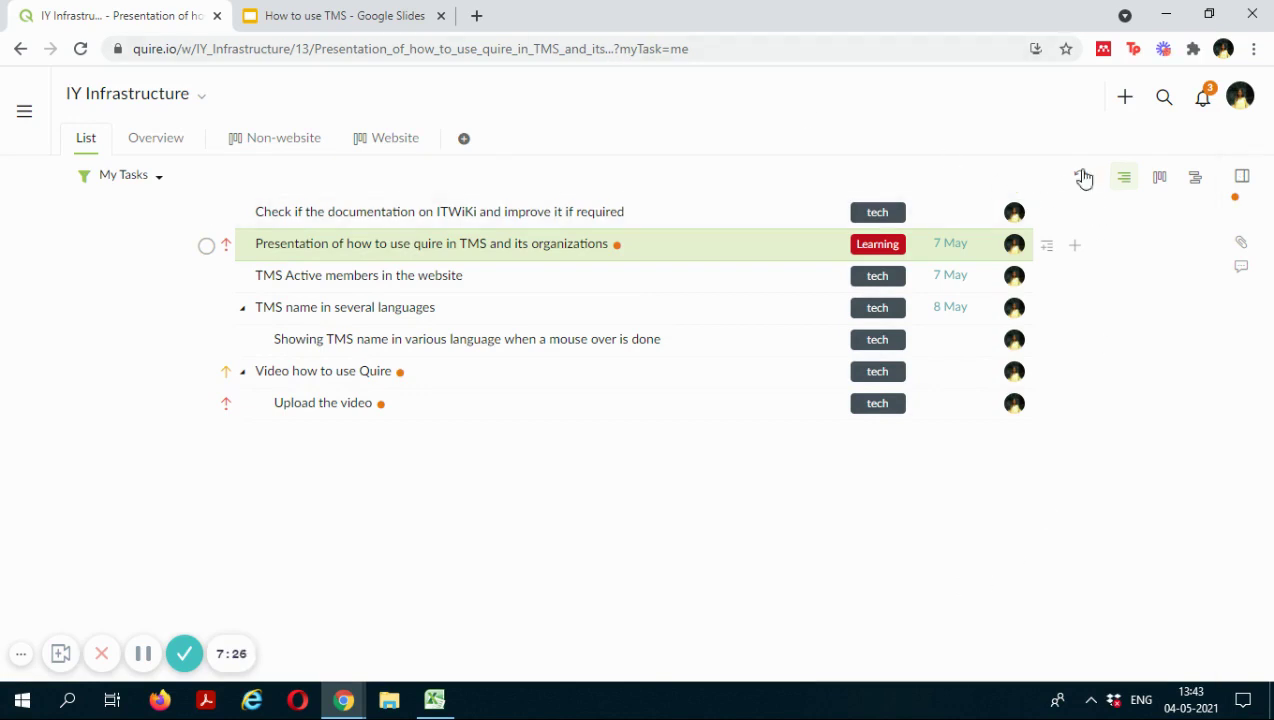
View the filtered tasks as a board and as a timeline, and check the notifications.
{"action": "double_click", "coordinate": [1162, 180]}
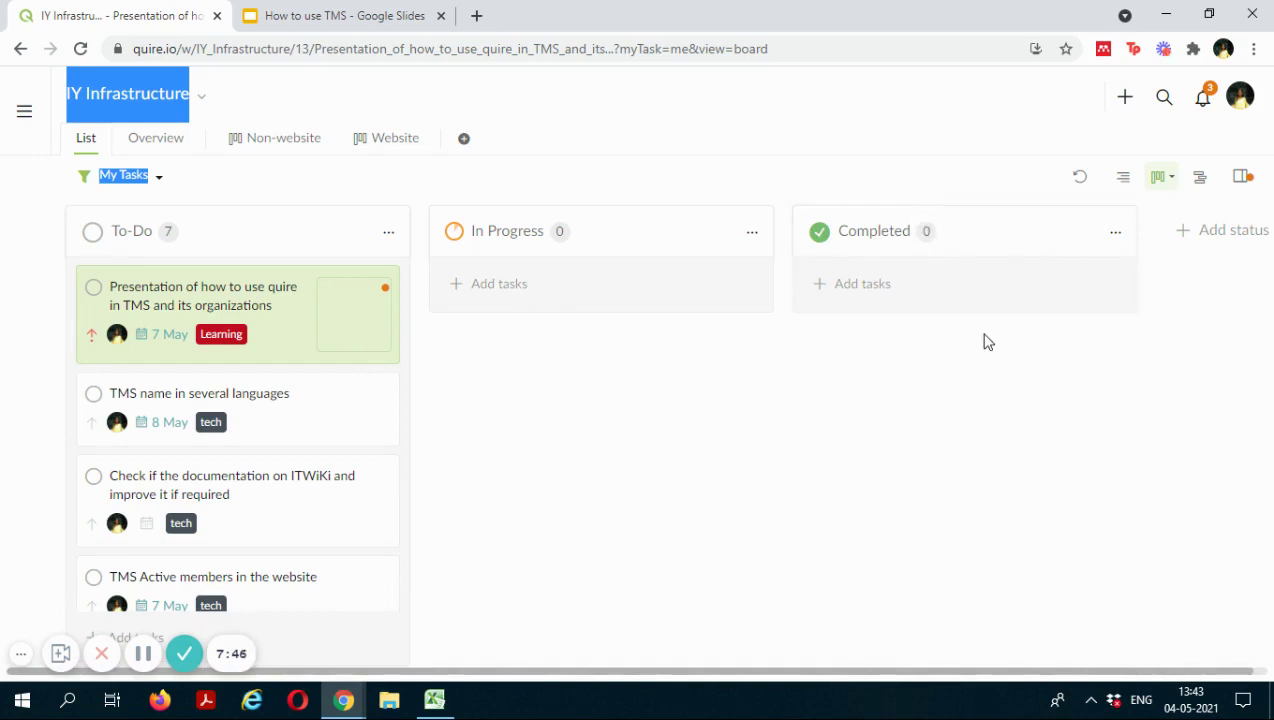
{"action": "left_click", "coordinate": [1203, 177]}
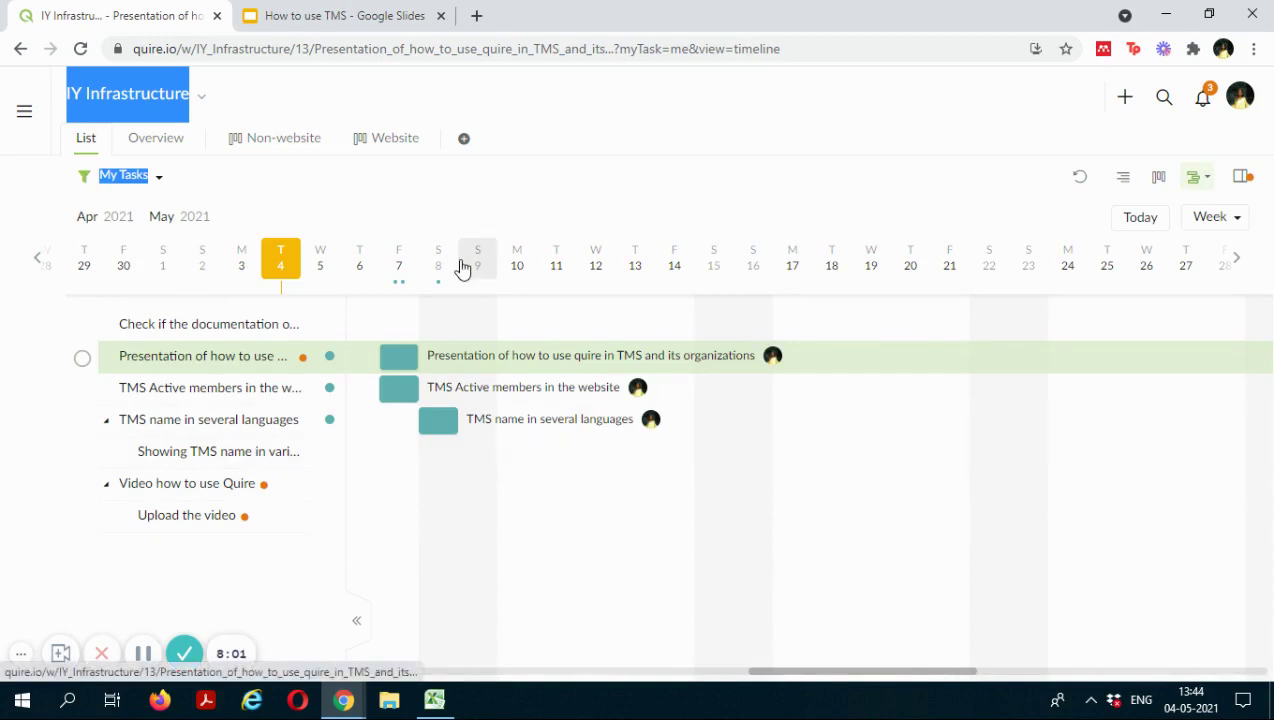
{"action": "left_click", "coordinate": [1203, 100]}
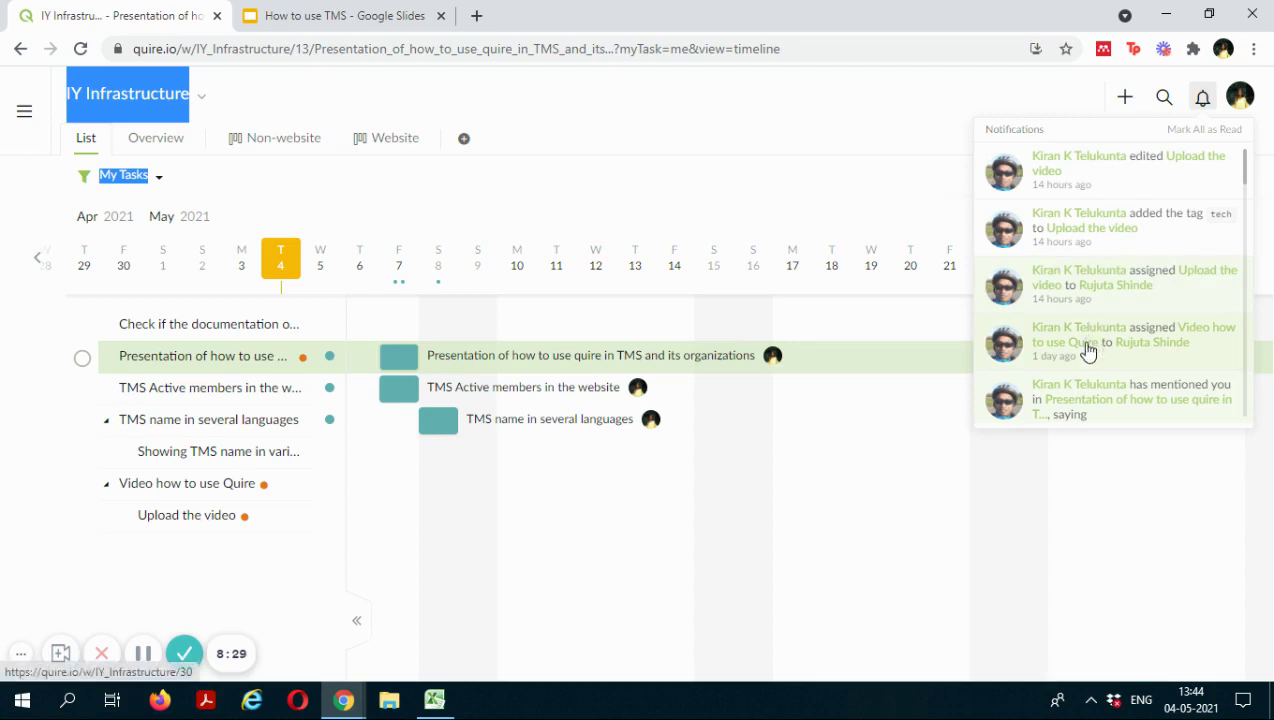
Switch to the "How to use TMS" presentation in Google Slides and read the linked roles and permissions article.
{"action": "left_click", "coordinate": [373, 12]}
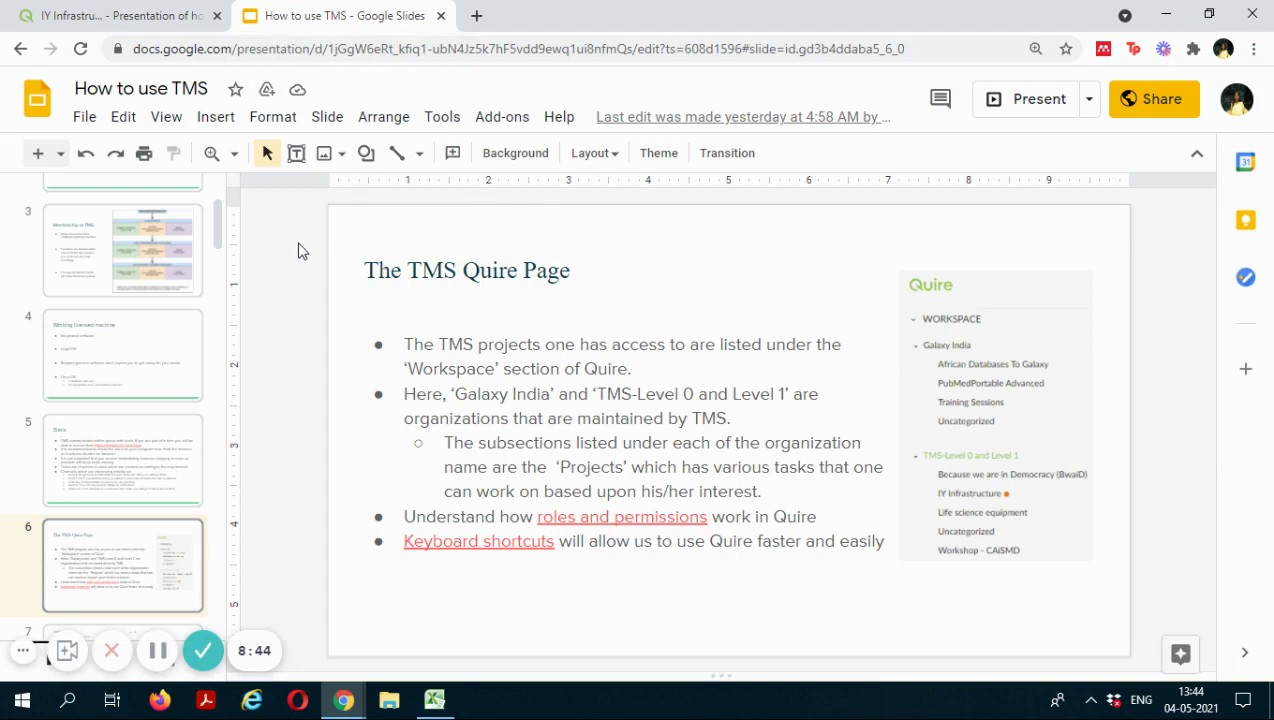
{"action": "double_click", "coordinate": [620, 517]}
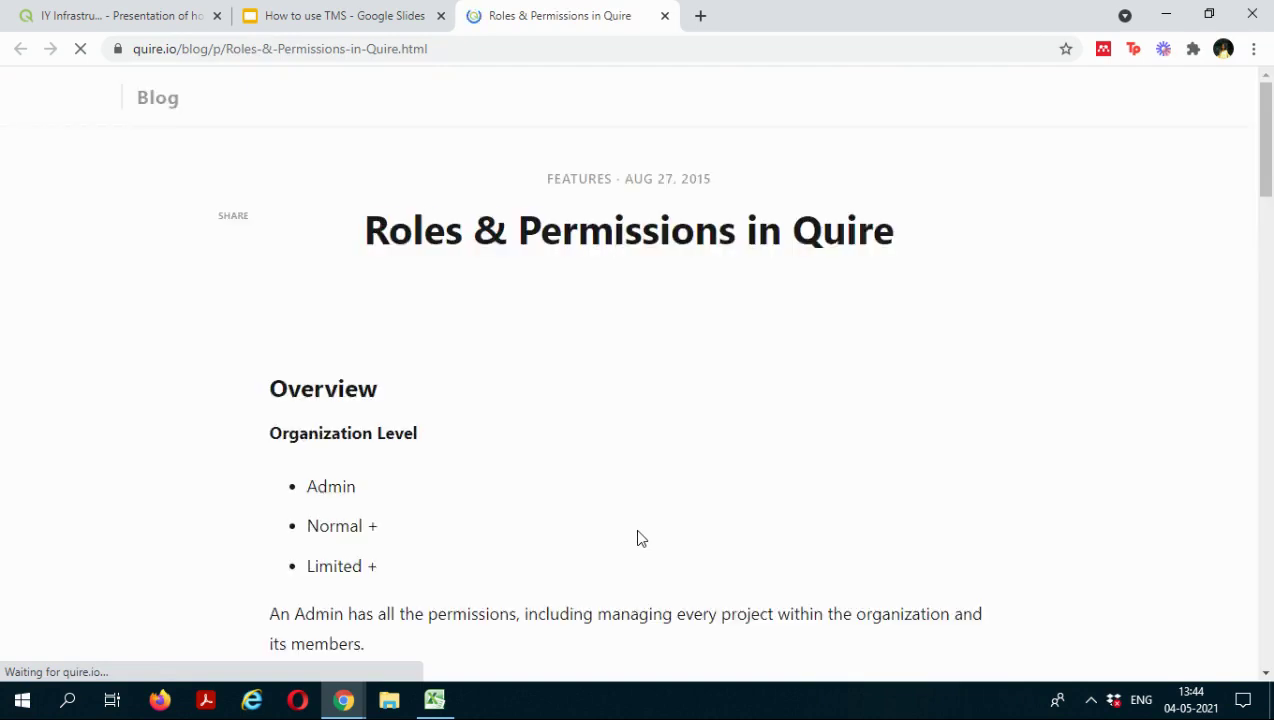
{"action": "scroll", "coordinate": [625, 500], "scroll_direction": "down", "scroll_amount": 1}
{"action": "scroll", "coordinate": [628, 500], "scroll_direction": "down", "scroll_amount": 4}
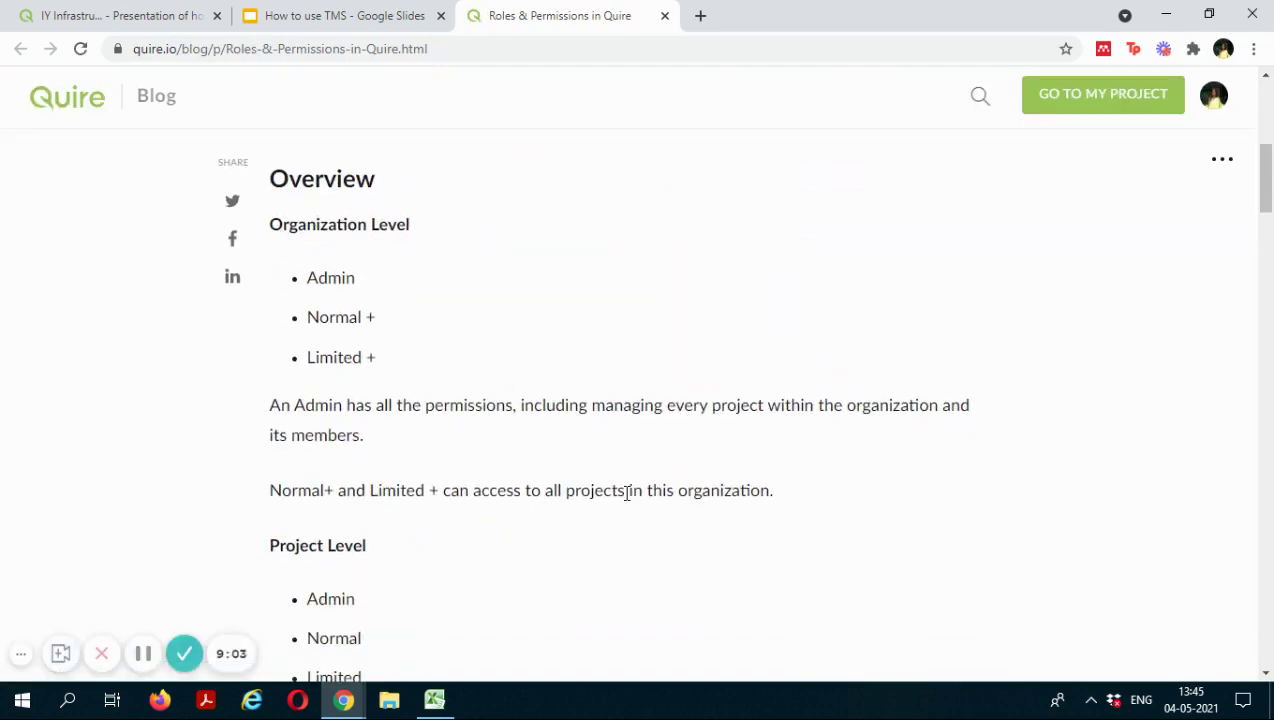
{"action": "scroll", "coordinate": [627, 492], "scroll_direction": "down", "scroll_amount": 1}
{"action": "scroll", "coordinate": [625, 500], "scroll_direction": "down", "scroll_amount": 1}
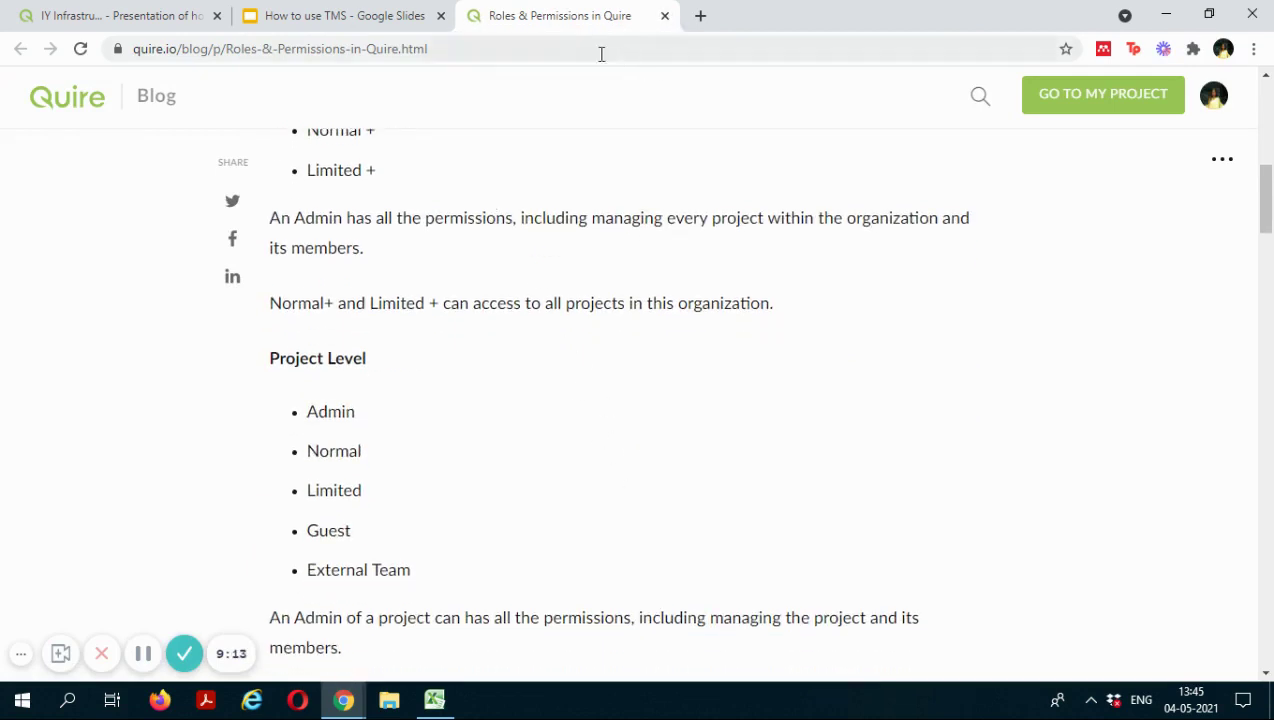
{"action": "left_click", "coordinate": [664, 16]}
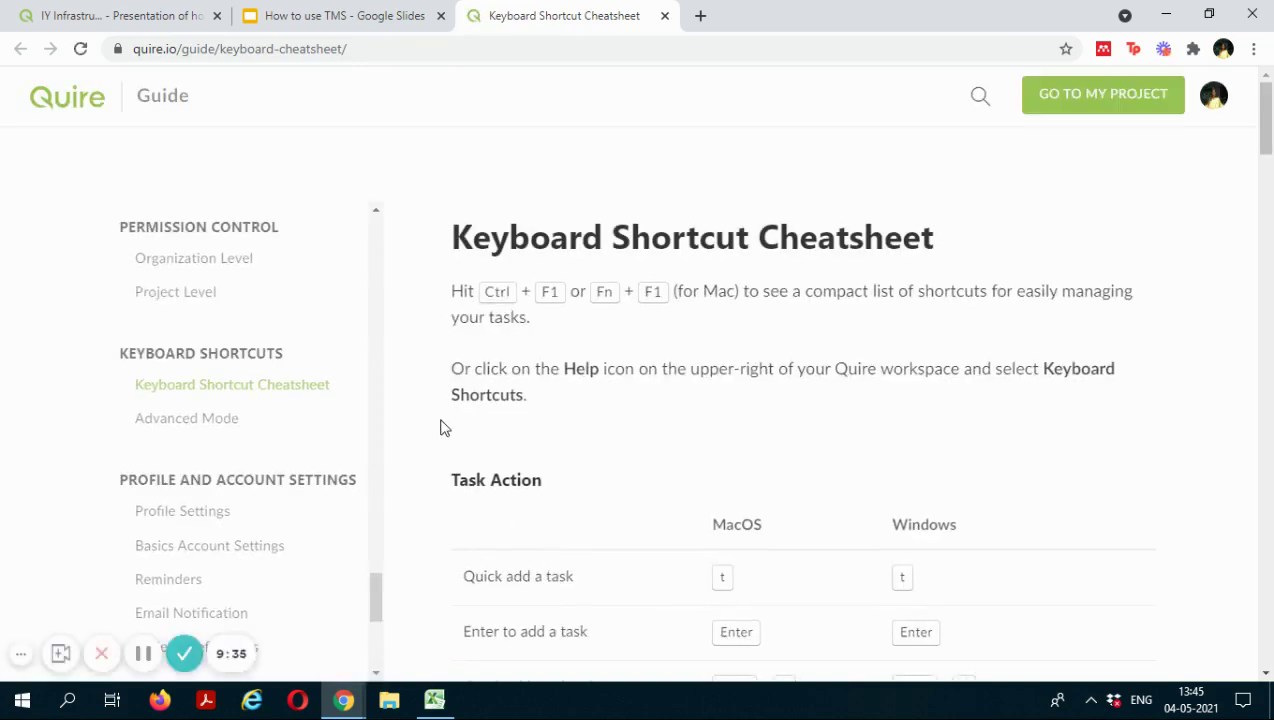
Read through the task actions in Quire's Keyboard Shortcut Cheatsheet.
{"action": "scroll", "coordinate": [593, 254], "scroll_direction": "down", "scroll_amount": 5}
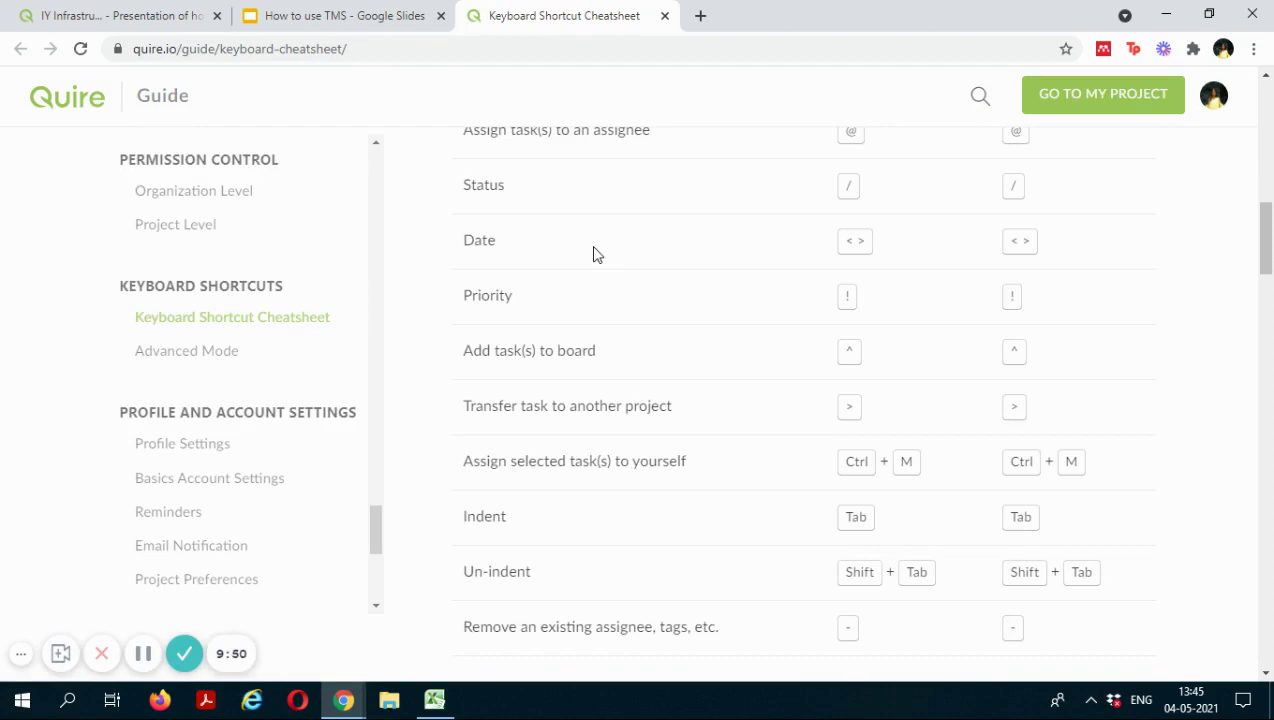